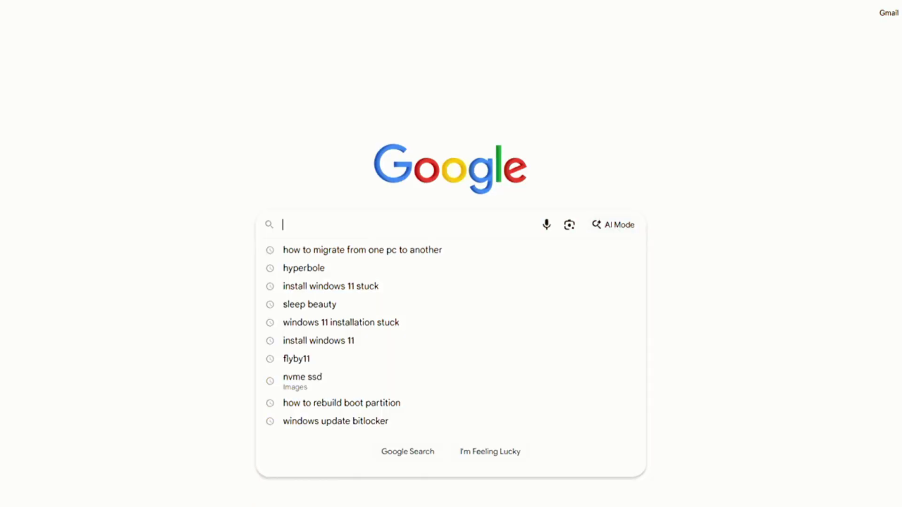
Step: Search Google for 'how to migrate from one pc to another'
text(how to migrate from one pc to another)
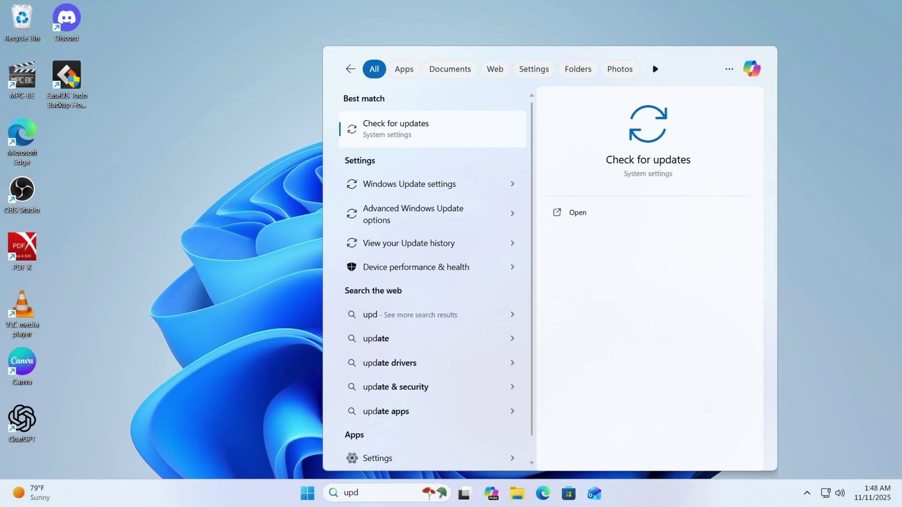
Step: From the EaseUS welcome screen, go to Clone to pick a clone mode
key(Return)
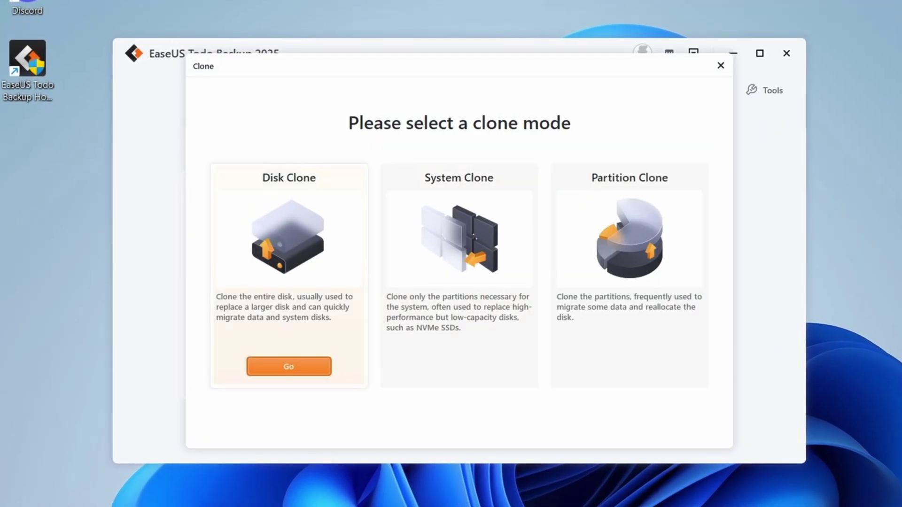
Step: Disk-clone 60 GB Disk 0 onto 128 GB Disk 1 with Autofit layout, erasing the target
click(288, 367)
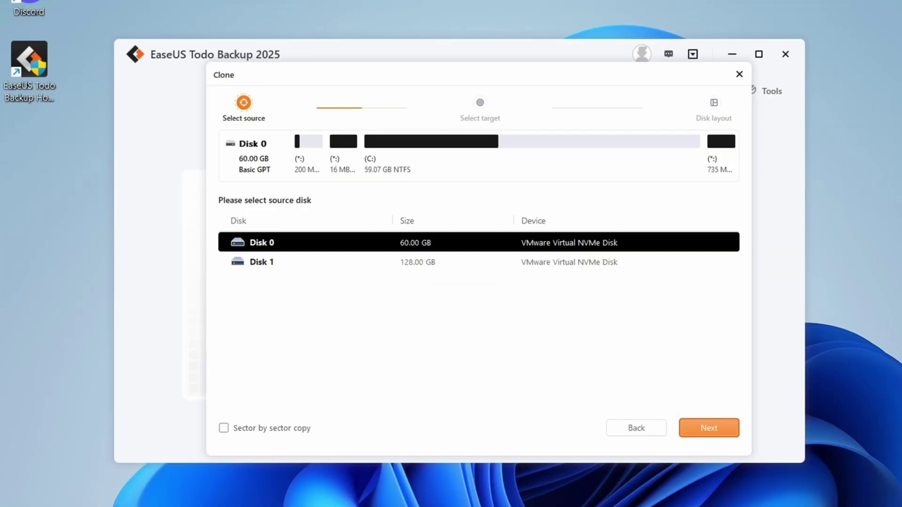
click(709, 428)
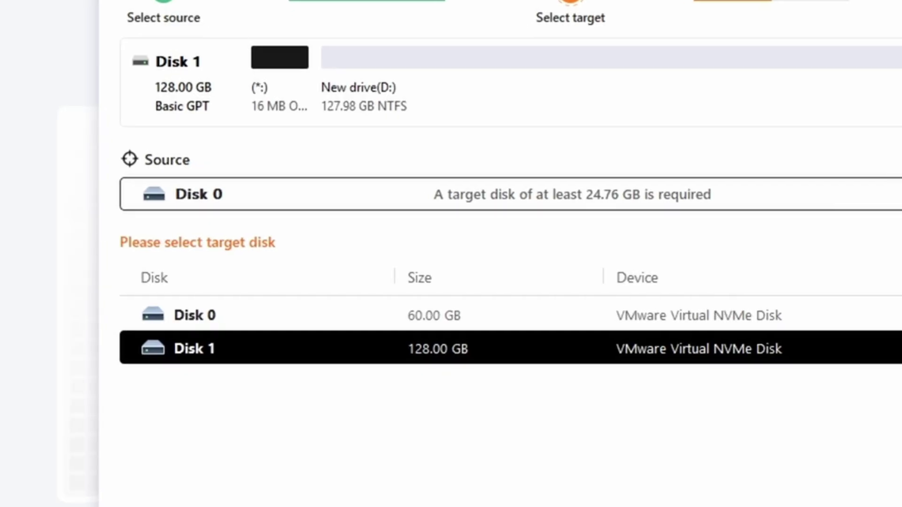
key(Return)
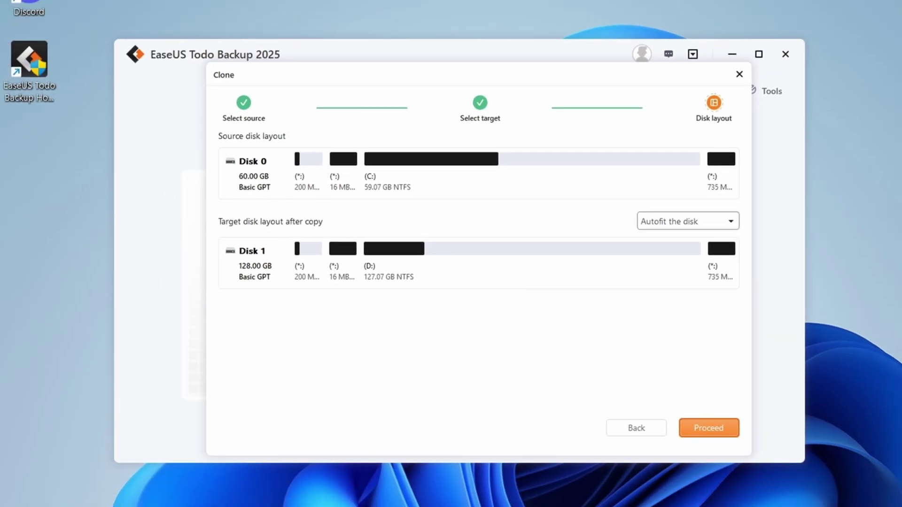
key(Return)
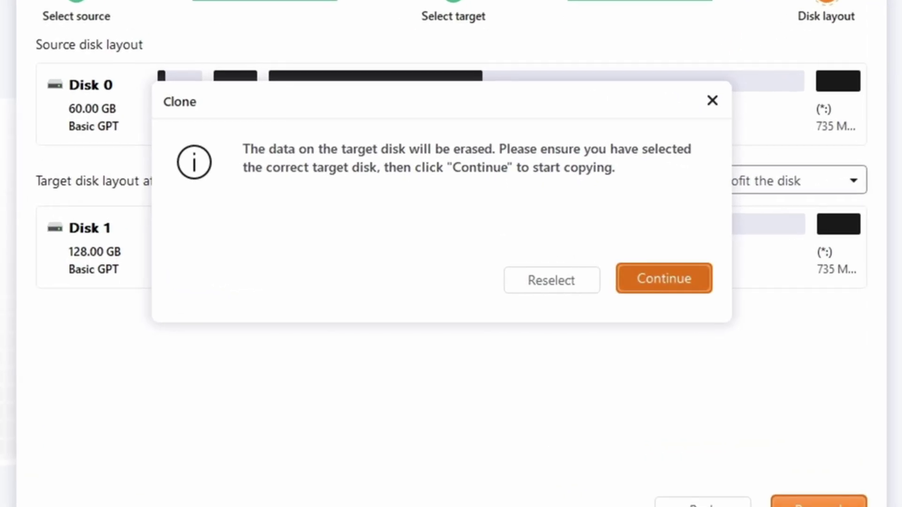
key(Return)
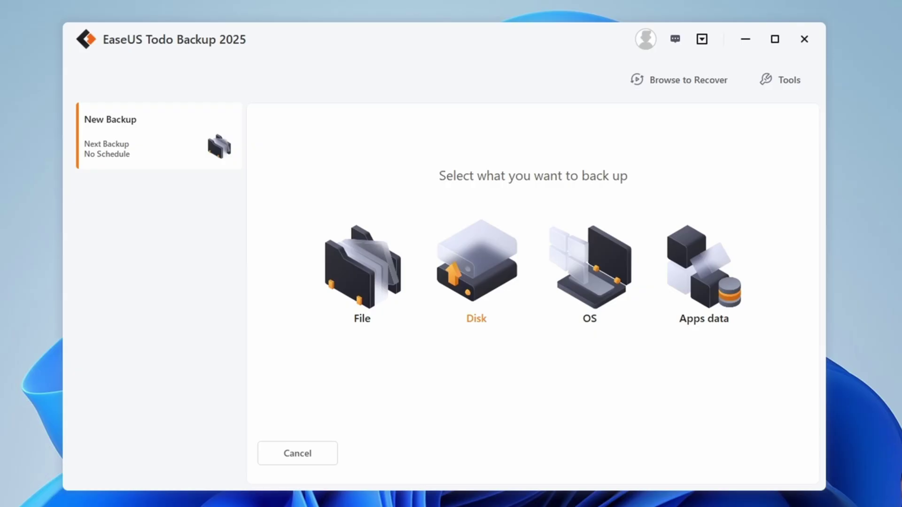
Step: Choose a Disk backup with all partitions of Hard disk 0 as the source
click(476, 273)
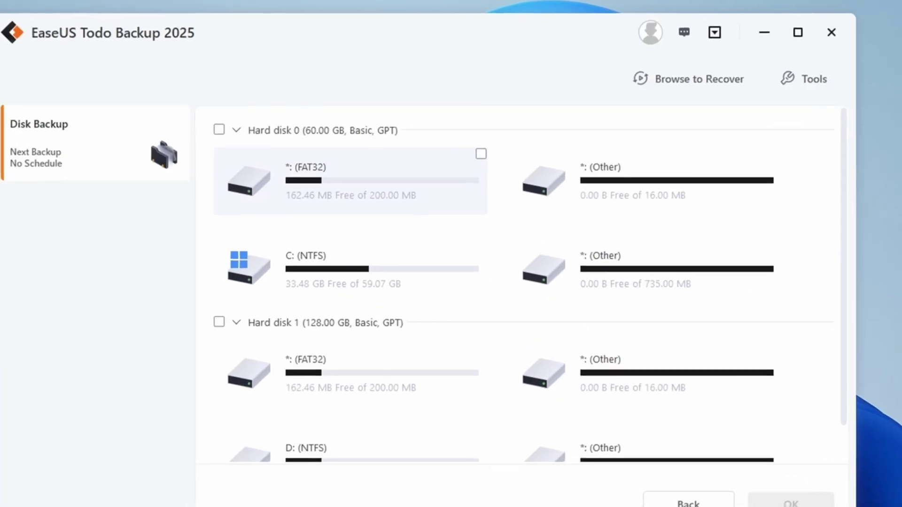
click(219, 129)
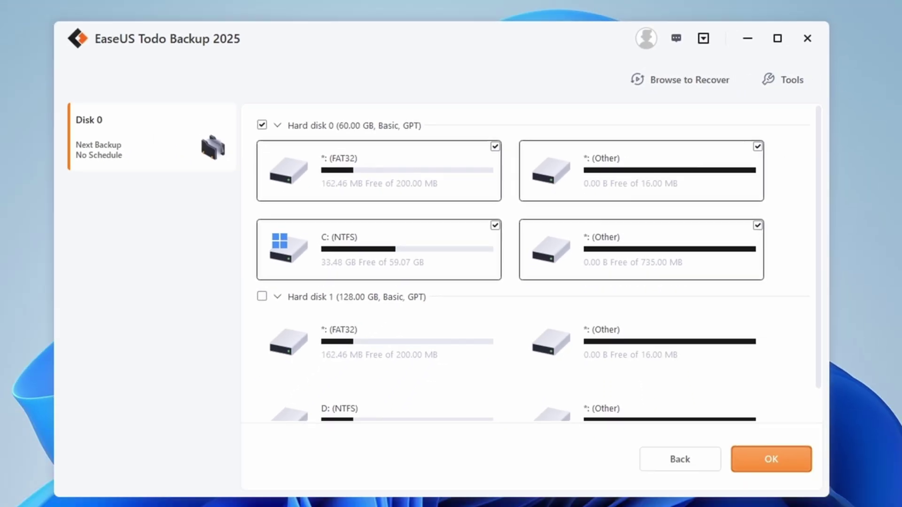
key(Return)
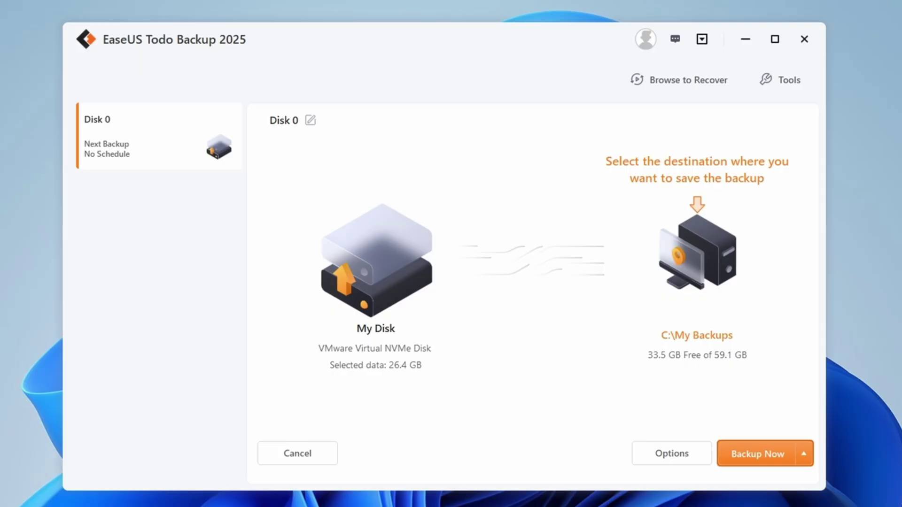
Step: Set the backup destination to local drive D:\ and start the backup
click(698, 253)
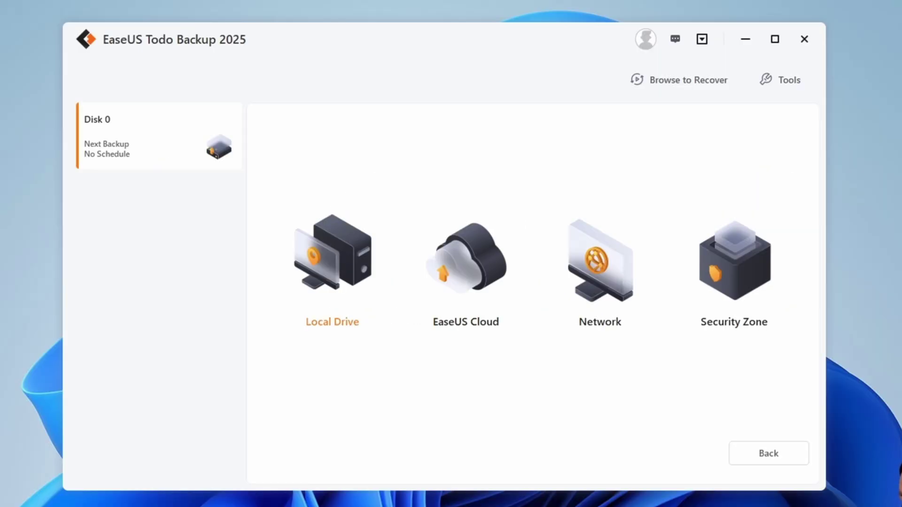
click(332, 263)
click(304, 283)
key(Return)
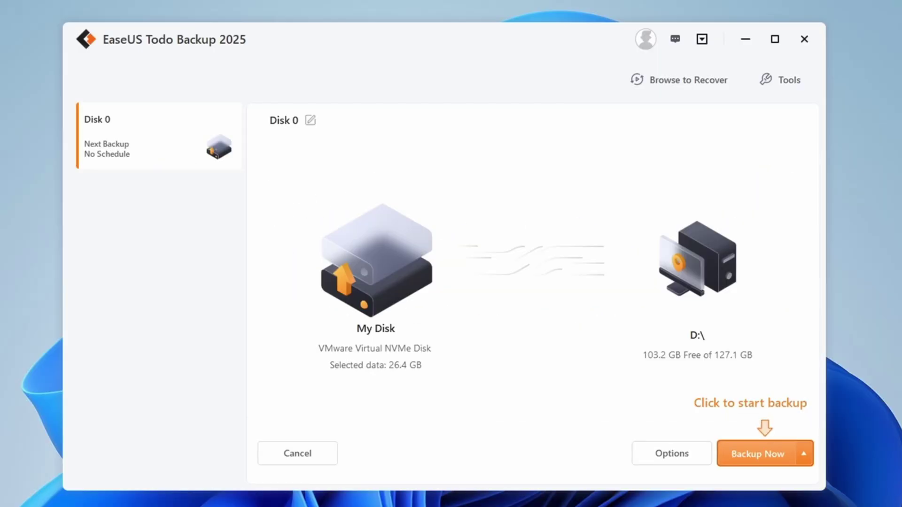
key(Return)
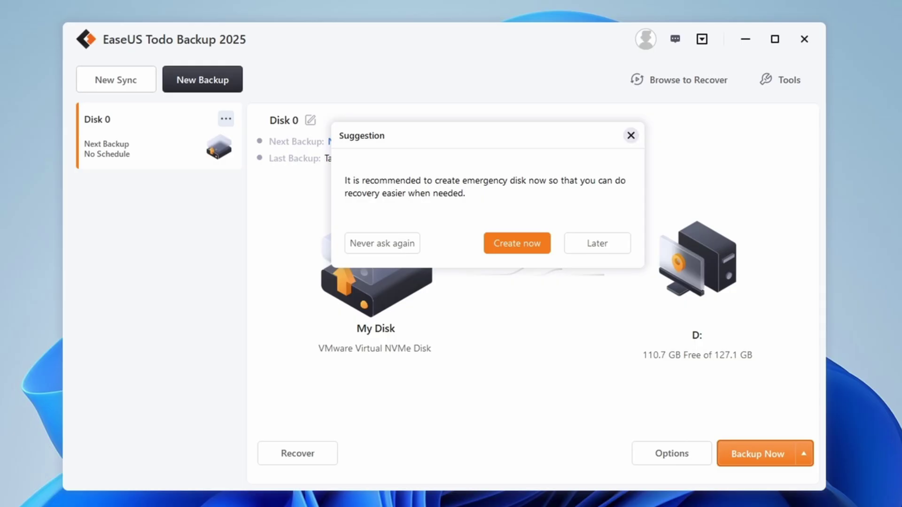
Step: Create a WinPE emergency boot disk on the JetFlash Transcend 32GB USB drive
key(Escape)
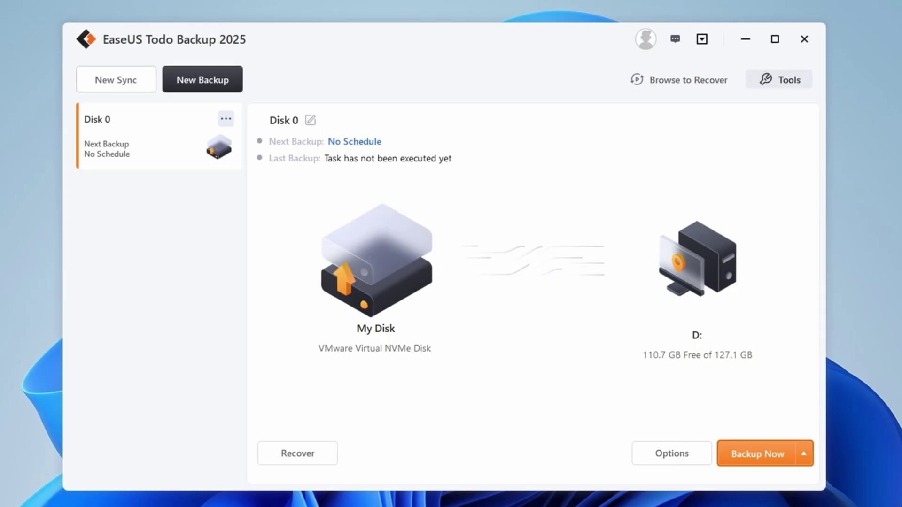
click(780, 80)
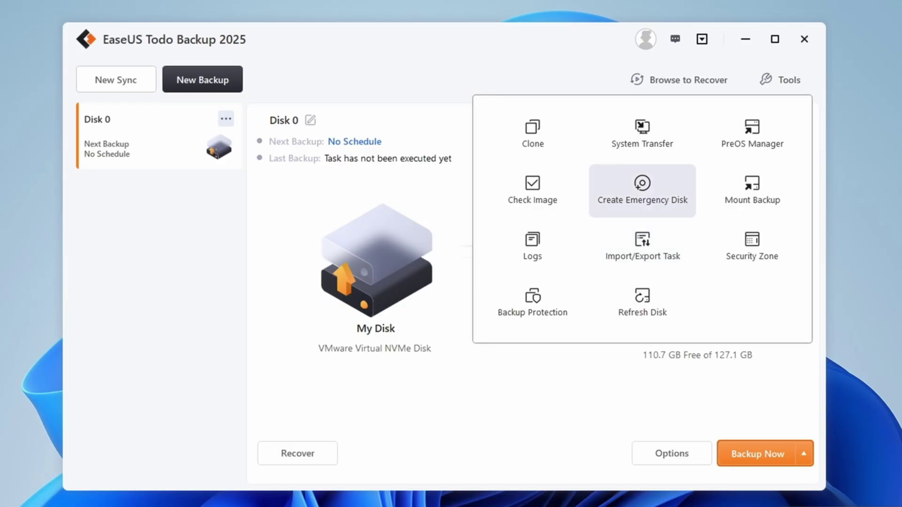
click(642, 190)
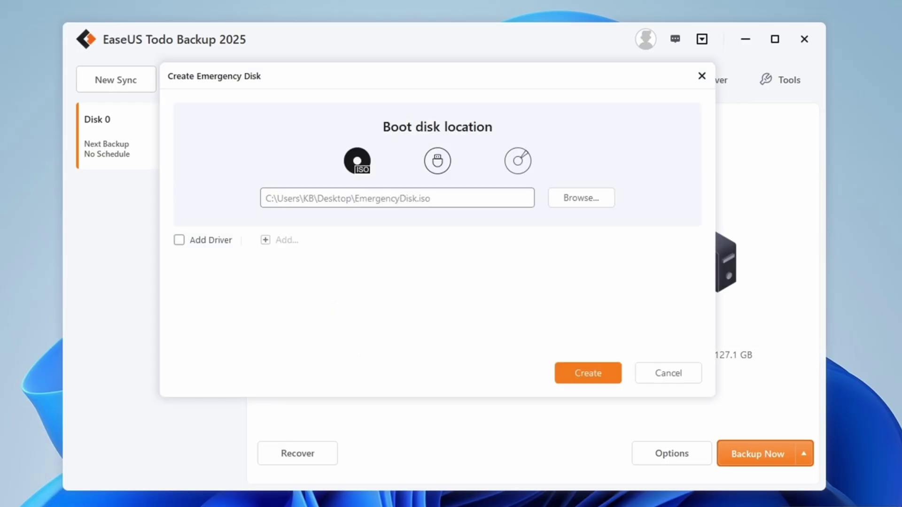
click(437, 161)
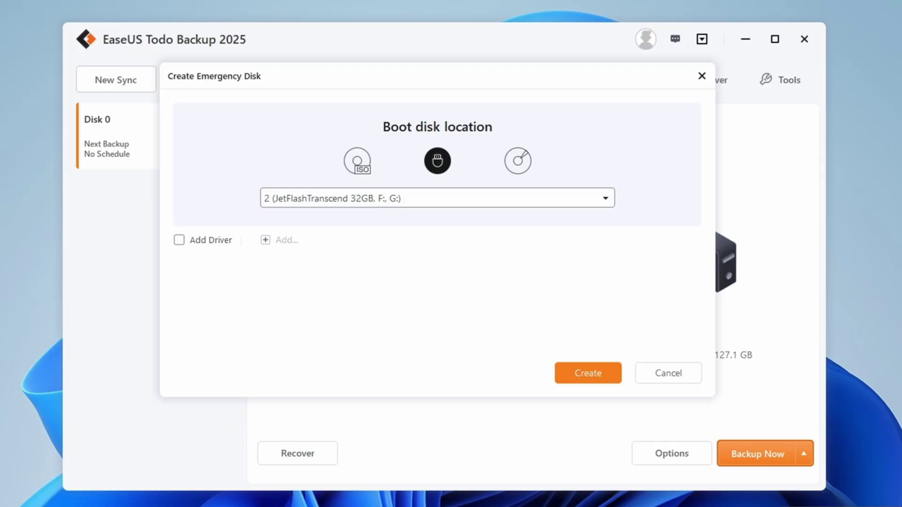
key(alt+Down)
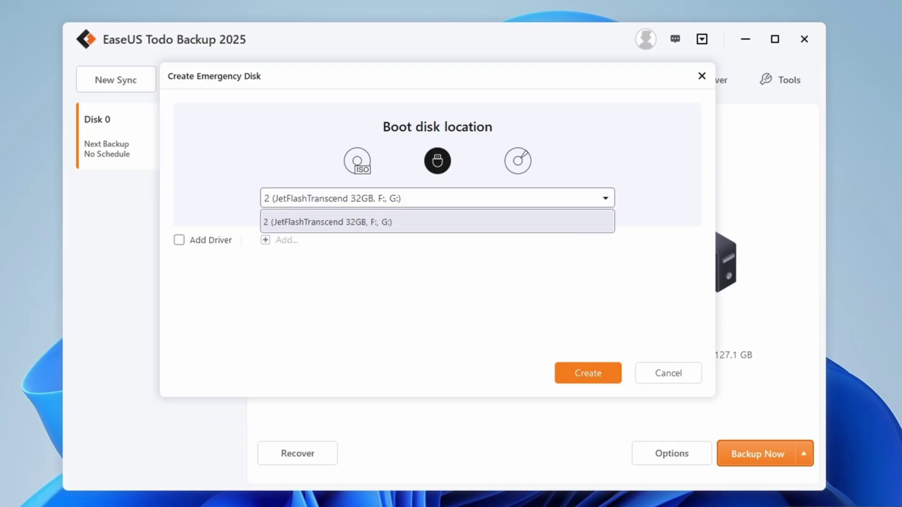
key(Return)
key(Return)
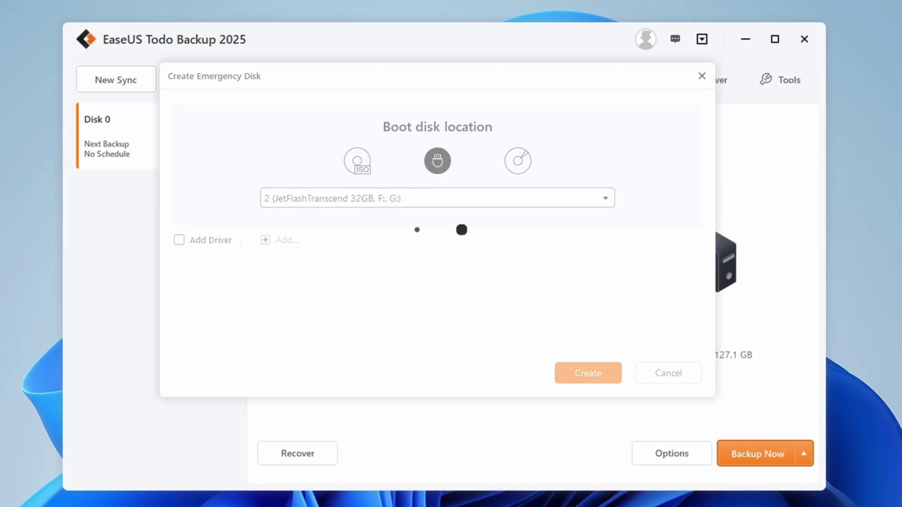
key(Return)
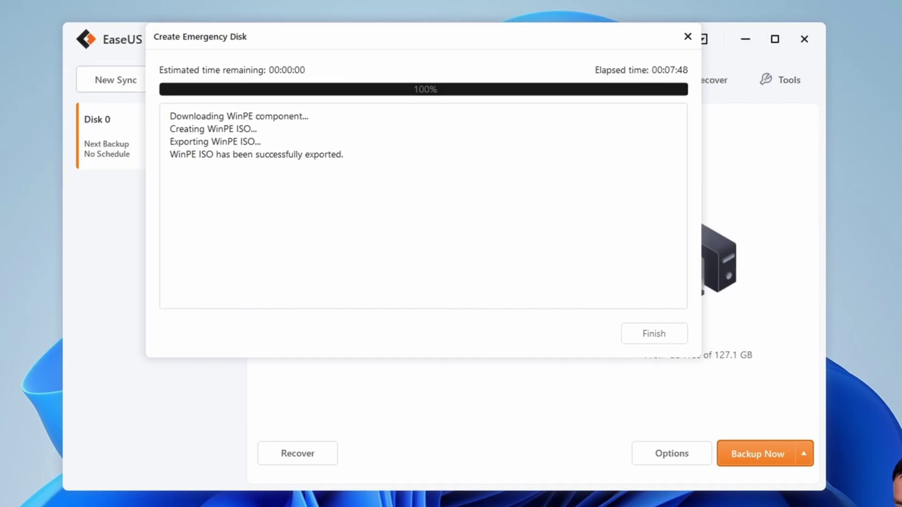
key(Return)
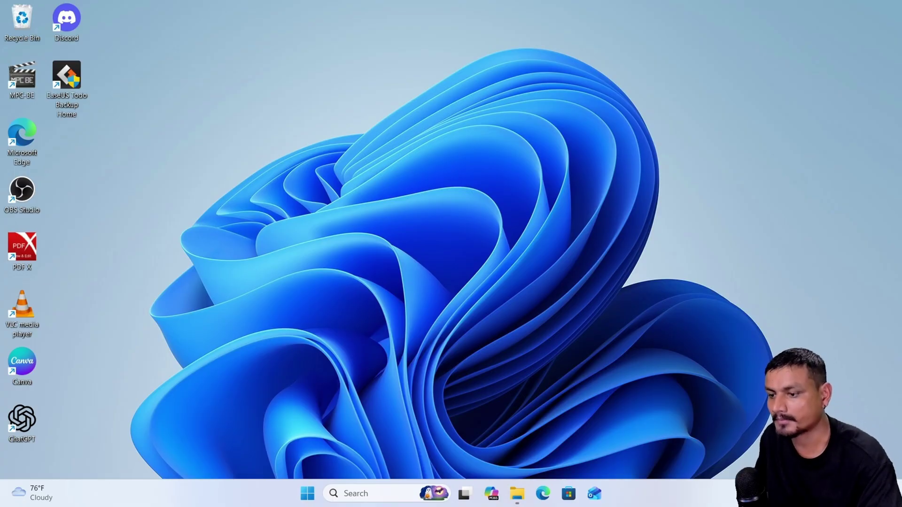
Step: Show the My Backups folder on Local Disk (D:) in File Explorer
key(alt+Tab)
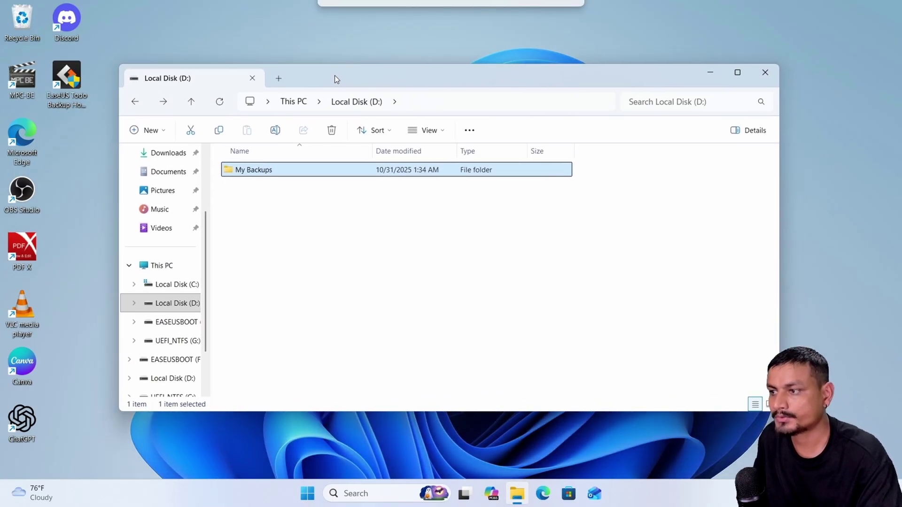
drag(314, 74, 330, 70)
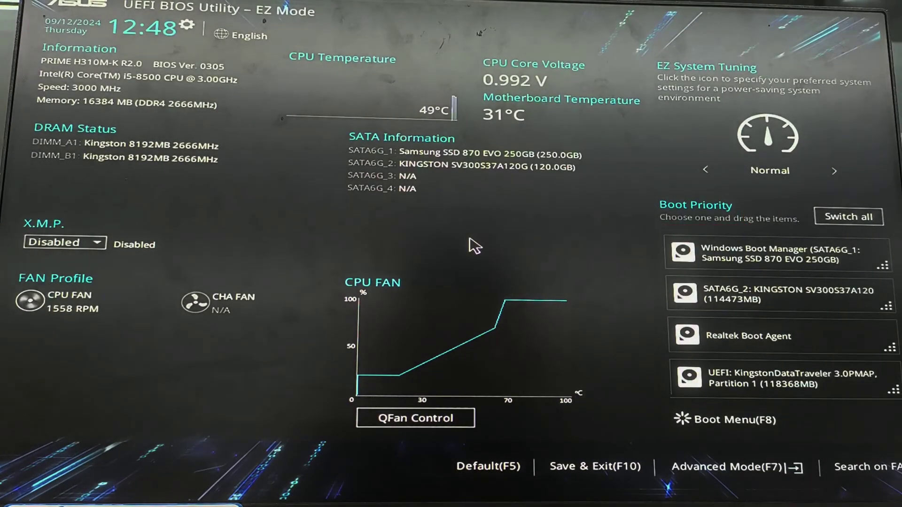
Step: Boot from the Kingston DataTraveler 3.0 USB drive using the F8 Boot Menu
click(744, 422)
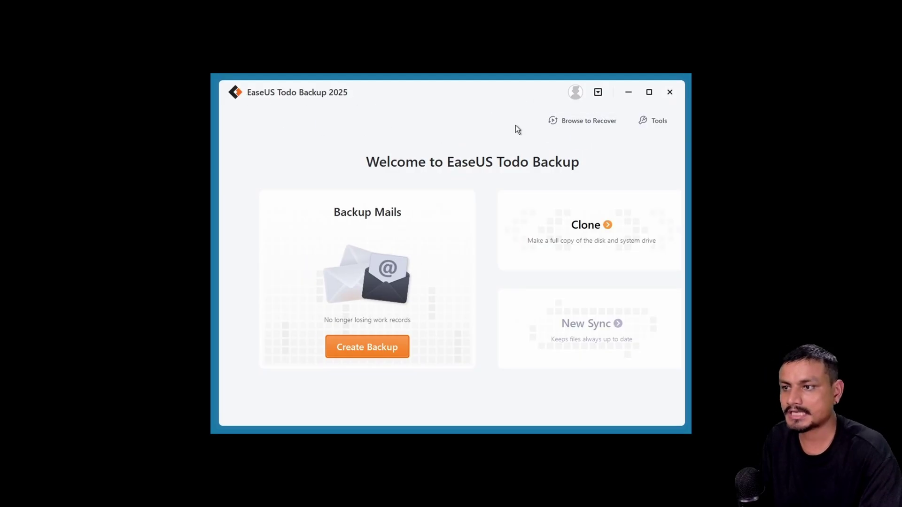
Step: Load the Disk 0_20251031_Full_v1.pbd backup image from D:\My Backups
click(576, 123)
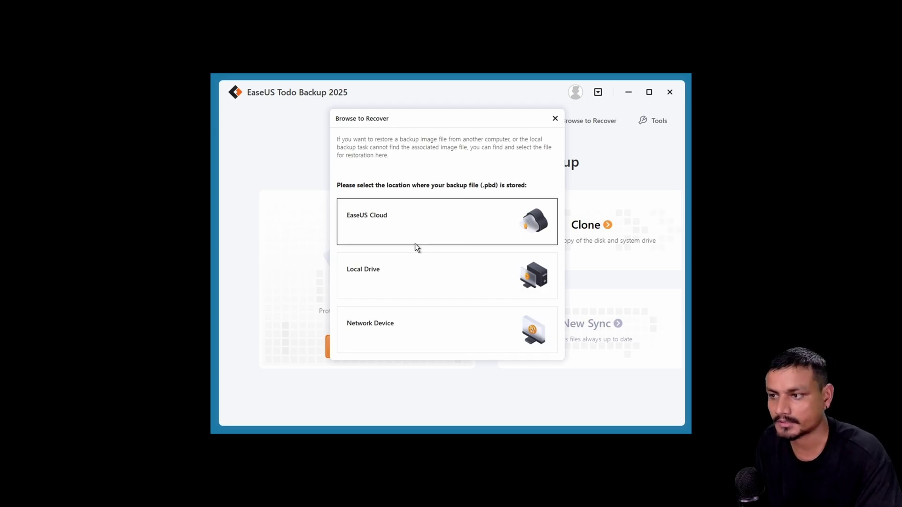
click(386, 272)
click(388, 221)
click(368, 250)
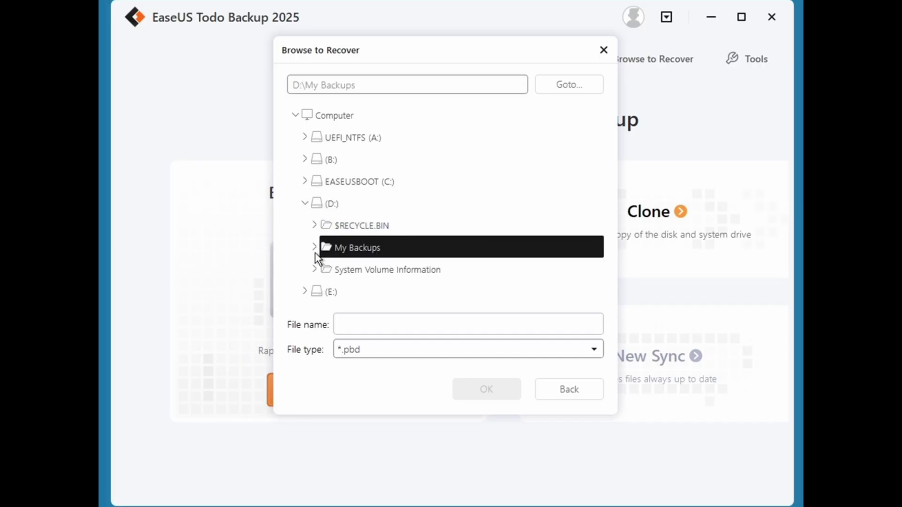
double_click(375, 256)
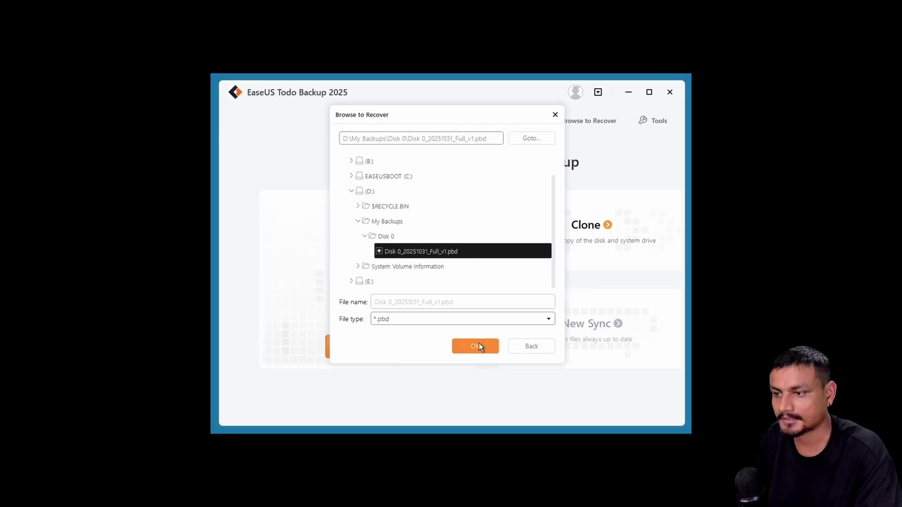
click(476, 346)
Step: Tick all partitions of Hard disk 0 in the image for recovery
scroll(472, 277, down, 2)
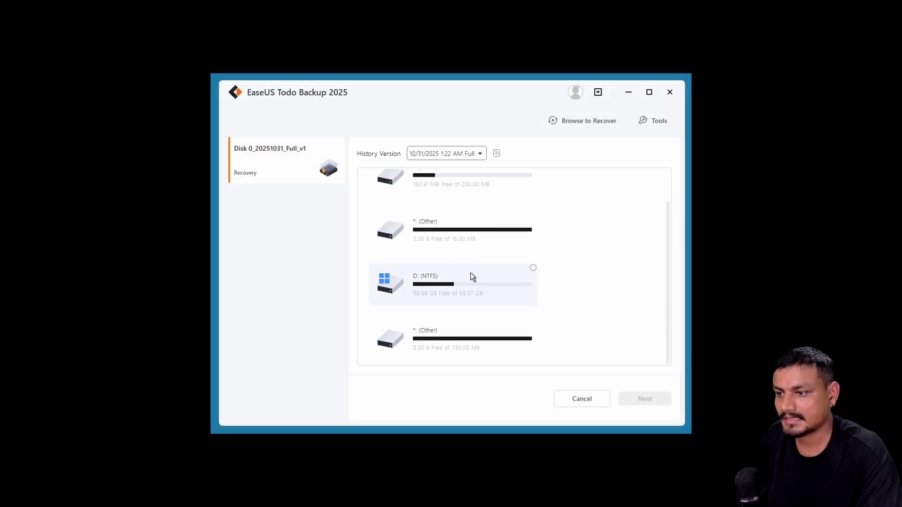
scroll(467, 287, up, 1)
scroll(428, 263, down, 1)
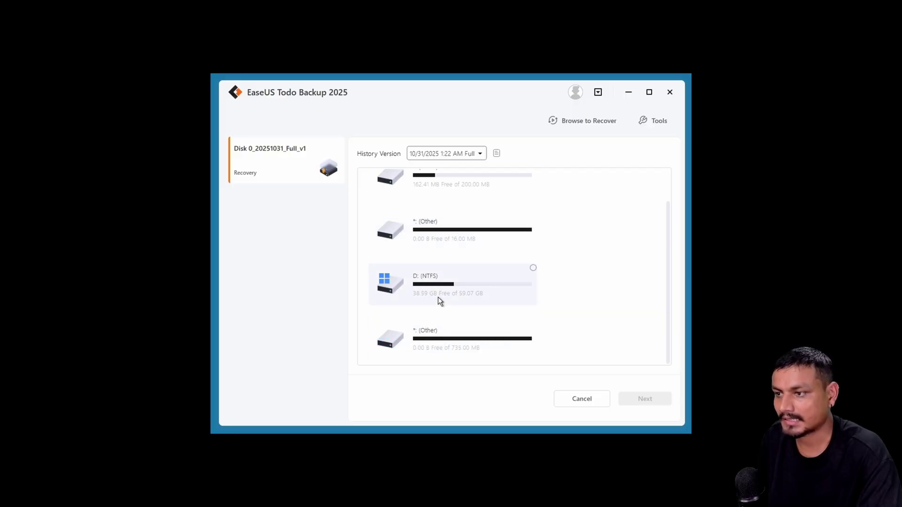
scroll(472, 265, up, 1)
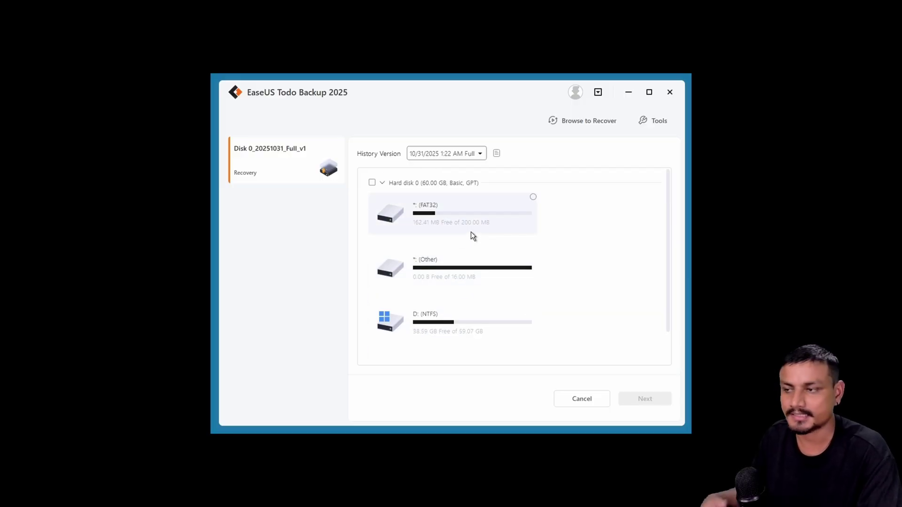
click(372, 183)
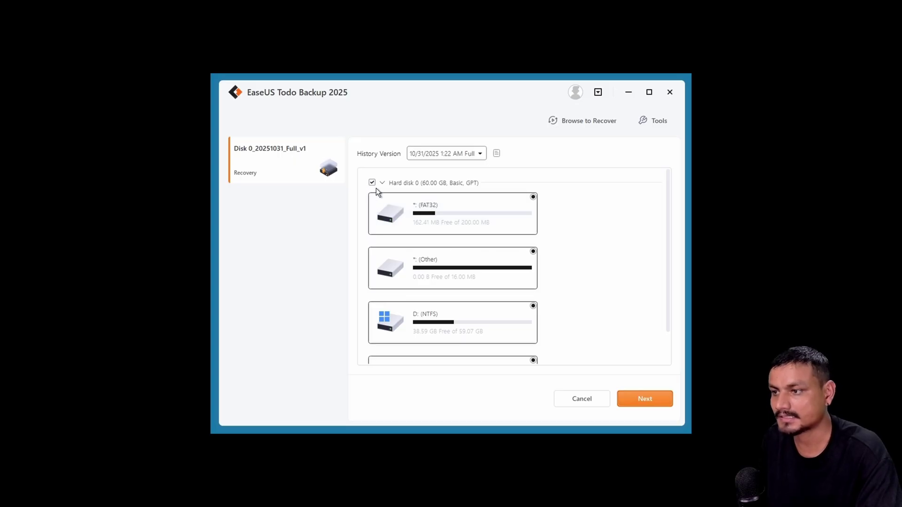
Step: Restore the image onto the unallocated 80 GB Hard disk 0, closing EaseUS when finished
click(641, 403)
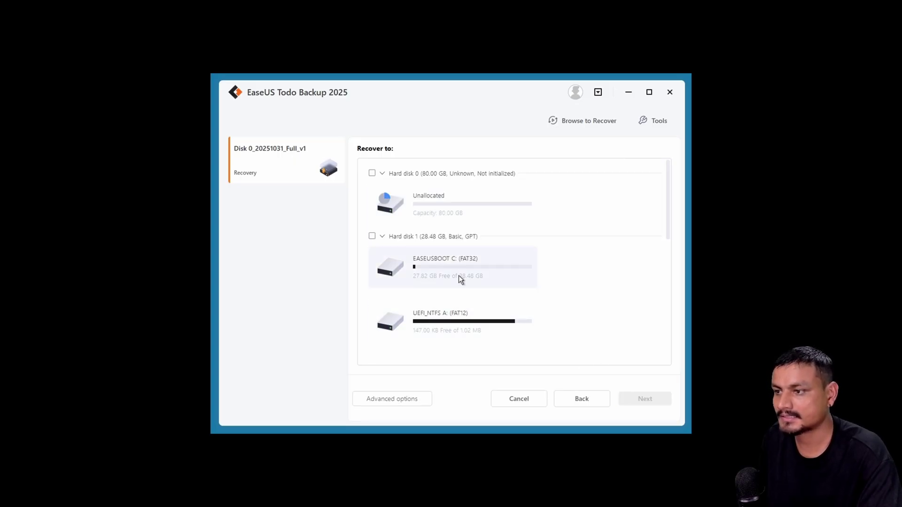
scroll(432, 254, down, 2)
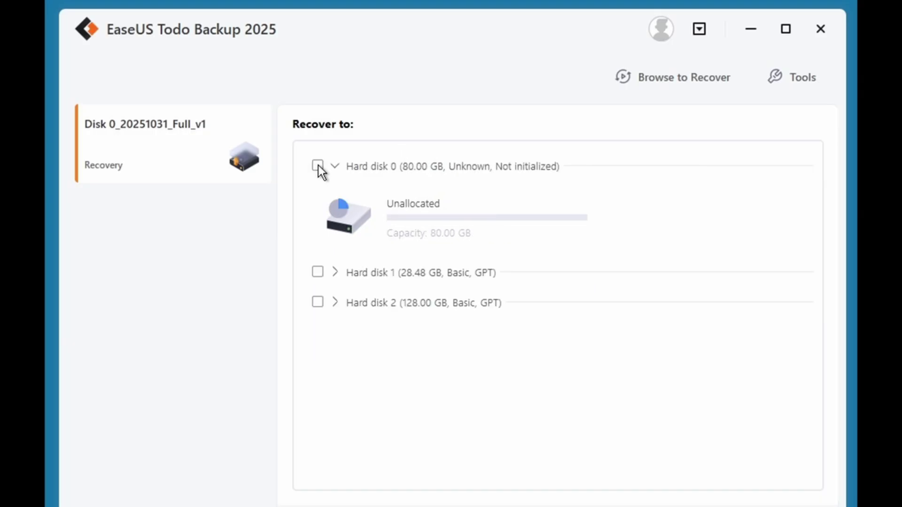
click(317, 165)
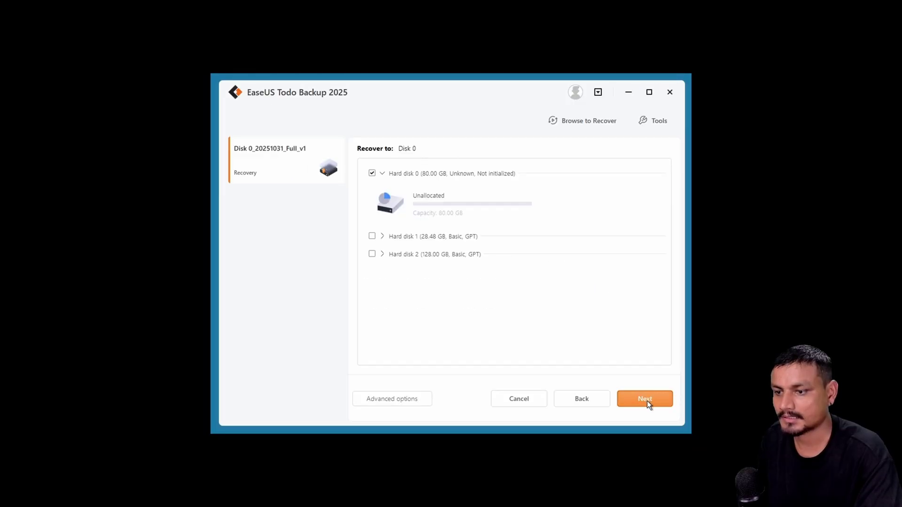
click(647, 401)
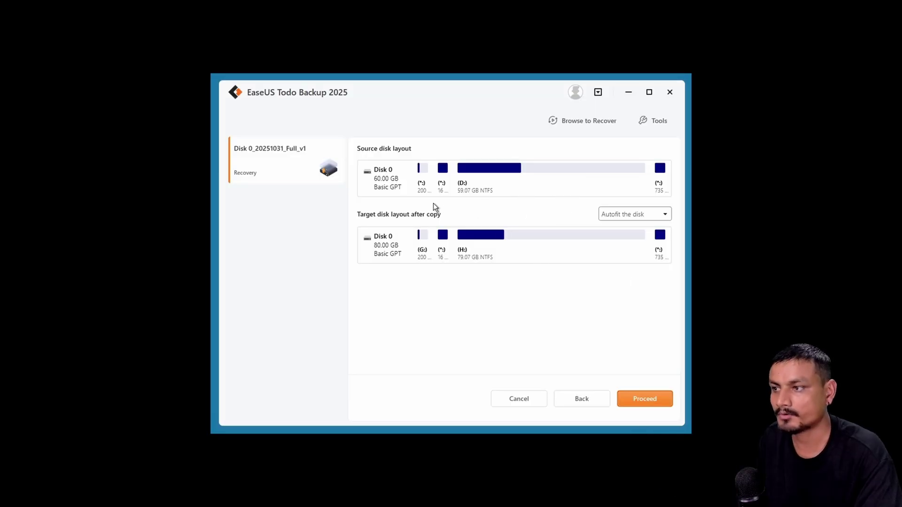
click(650, 404)
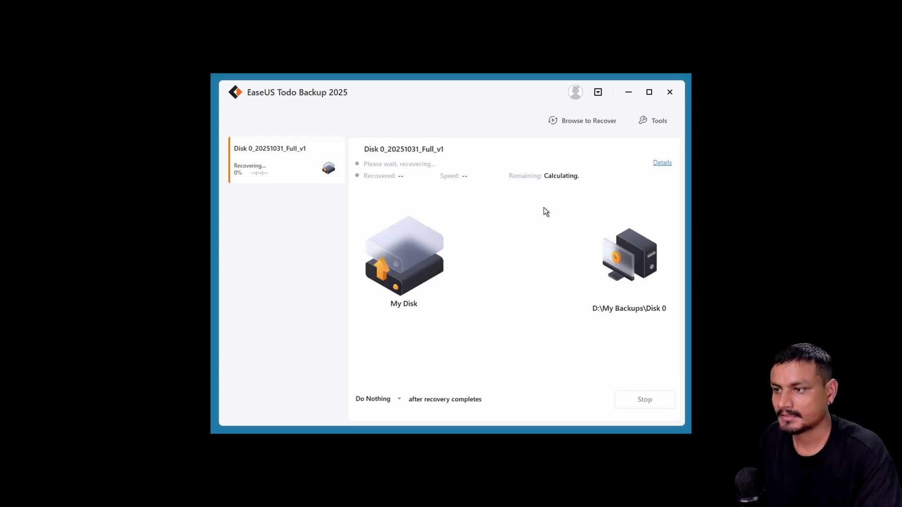
drag(447, 86, 441, 84)
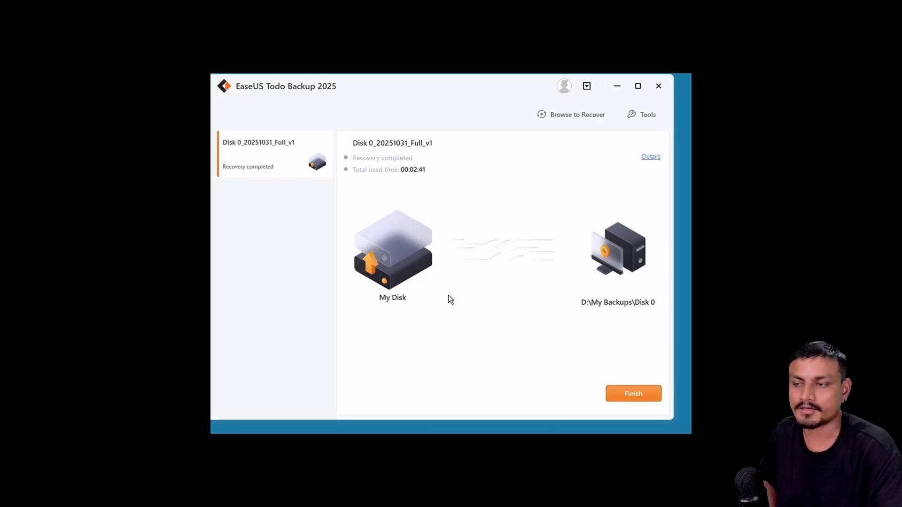
click(658, 87)
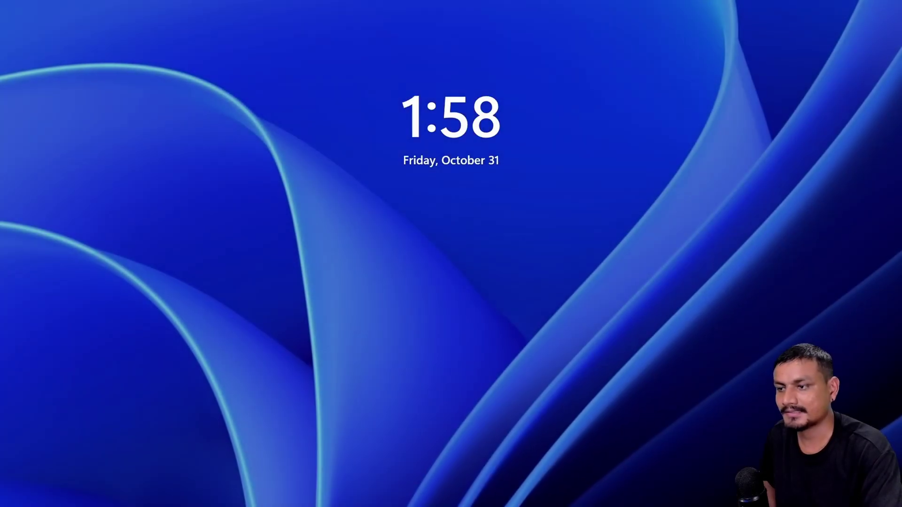
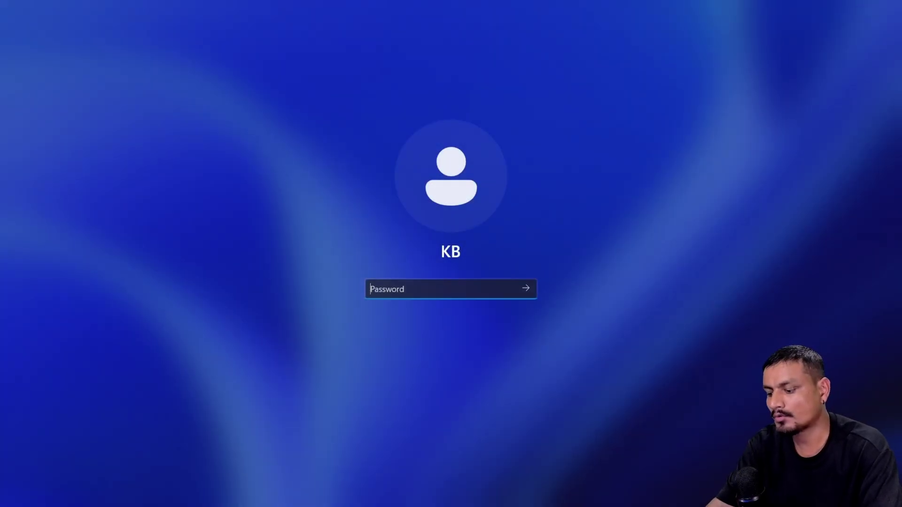
Step: Sign in to Windows 11 from the lock screen with the account password
key(Return)
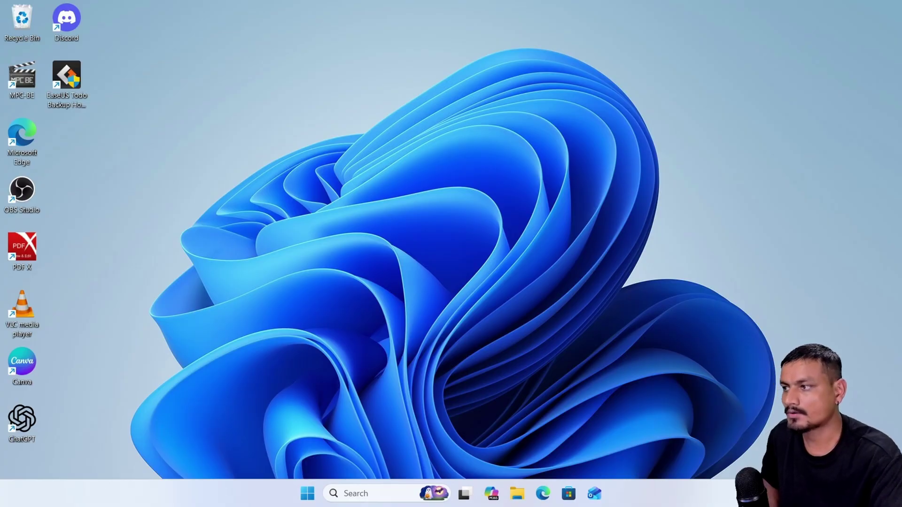